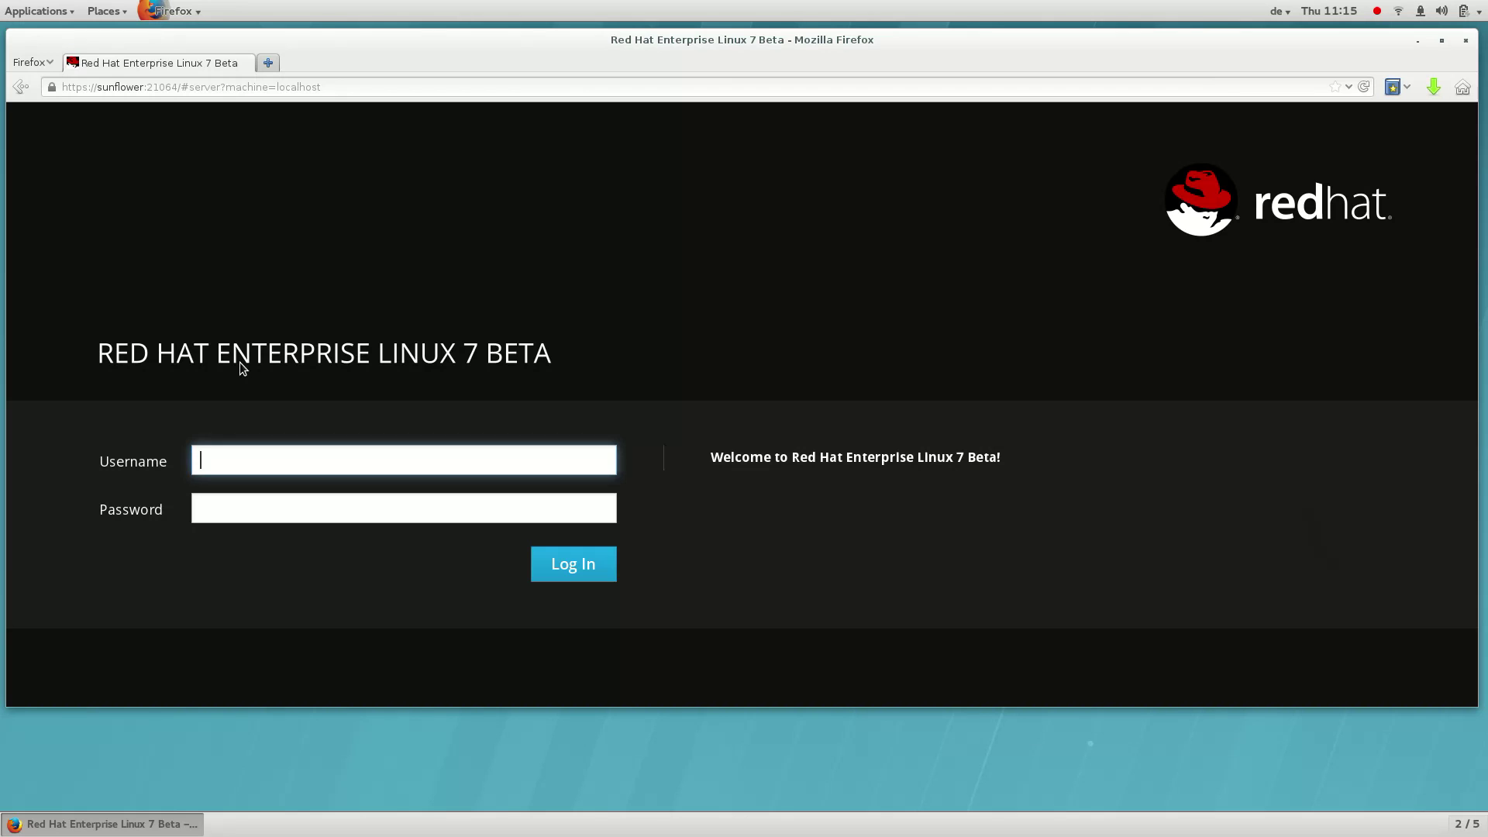
Log in to Cockpit as root with the account password and scroll the Sunflower dashboard
type("root")
key("Tab")
type("foobar")
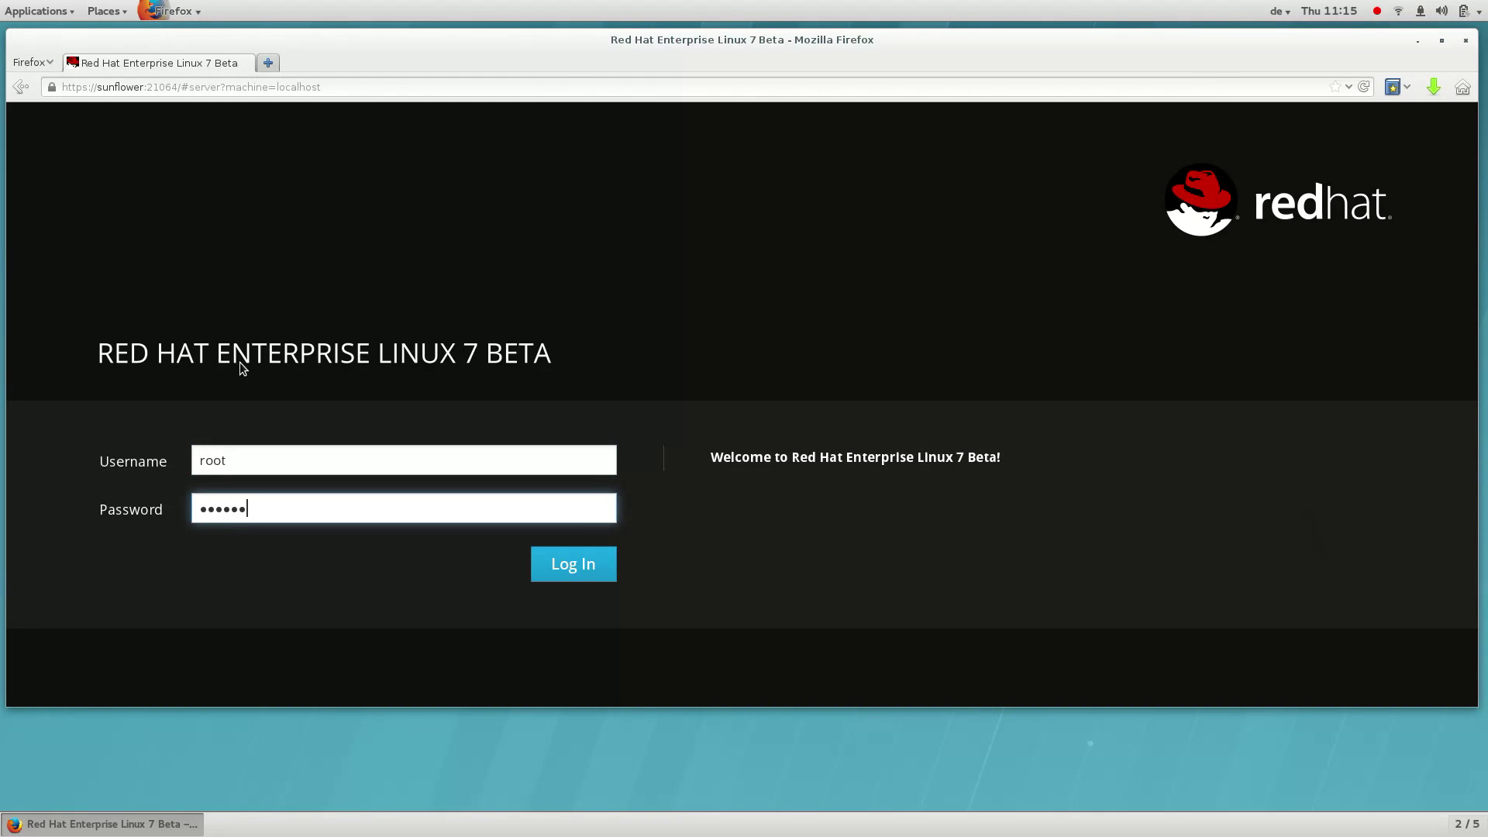
key("Return")
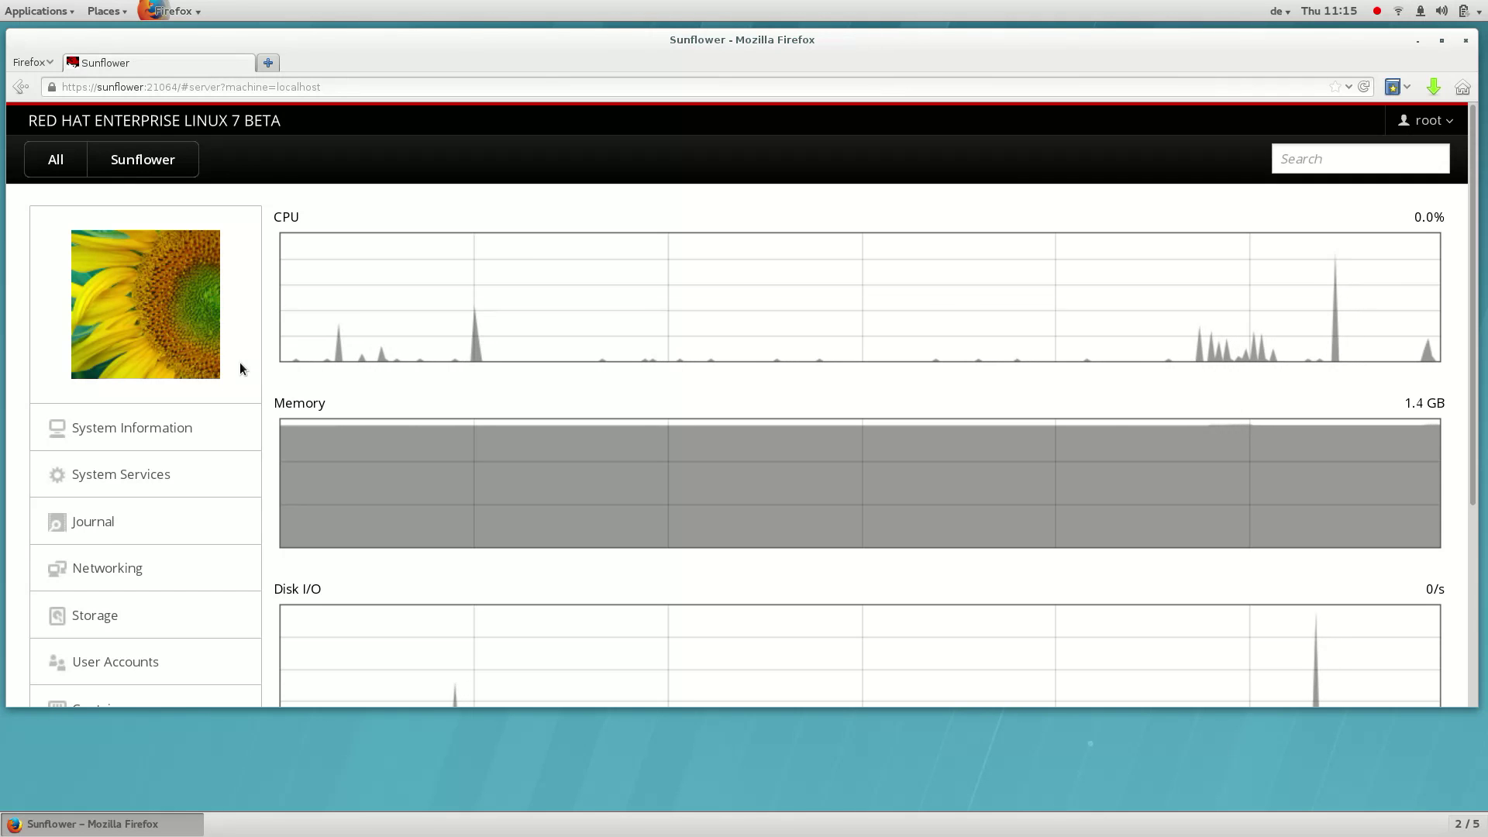
scroll(239, 361, "down", 3)
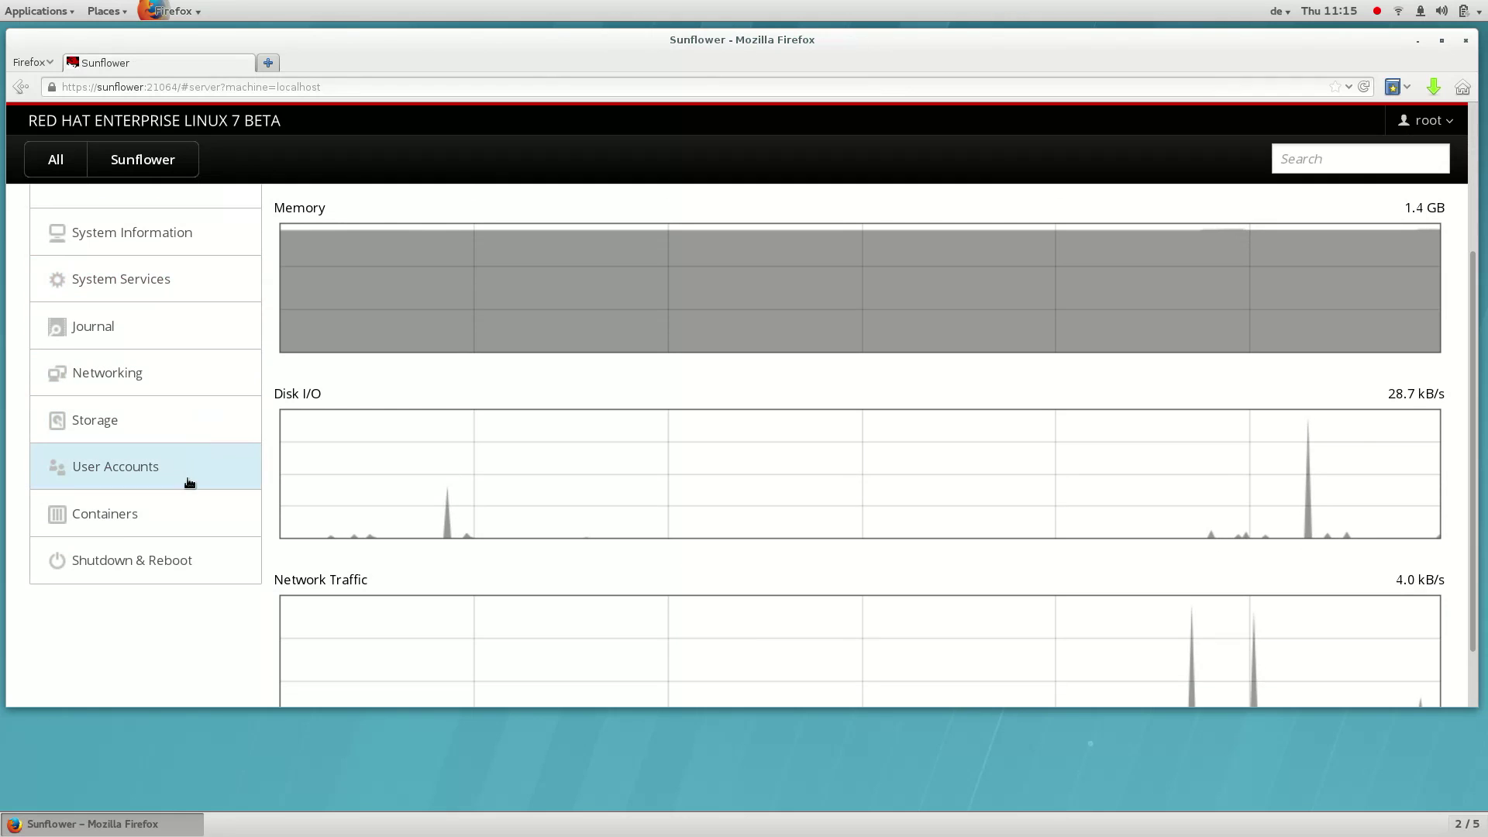
Go to the Containers page and scroll to the Images list showing wordpress
left_click(181, 527)
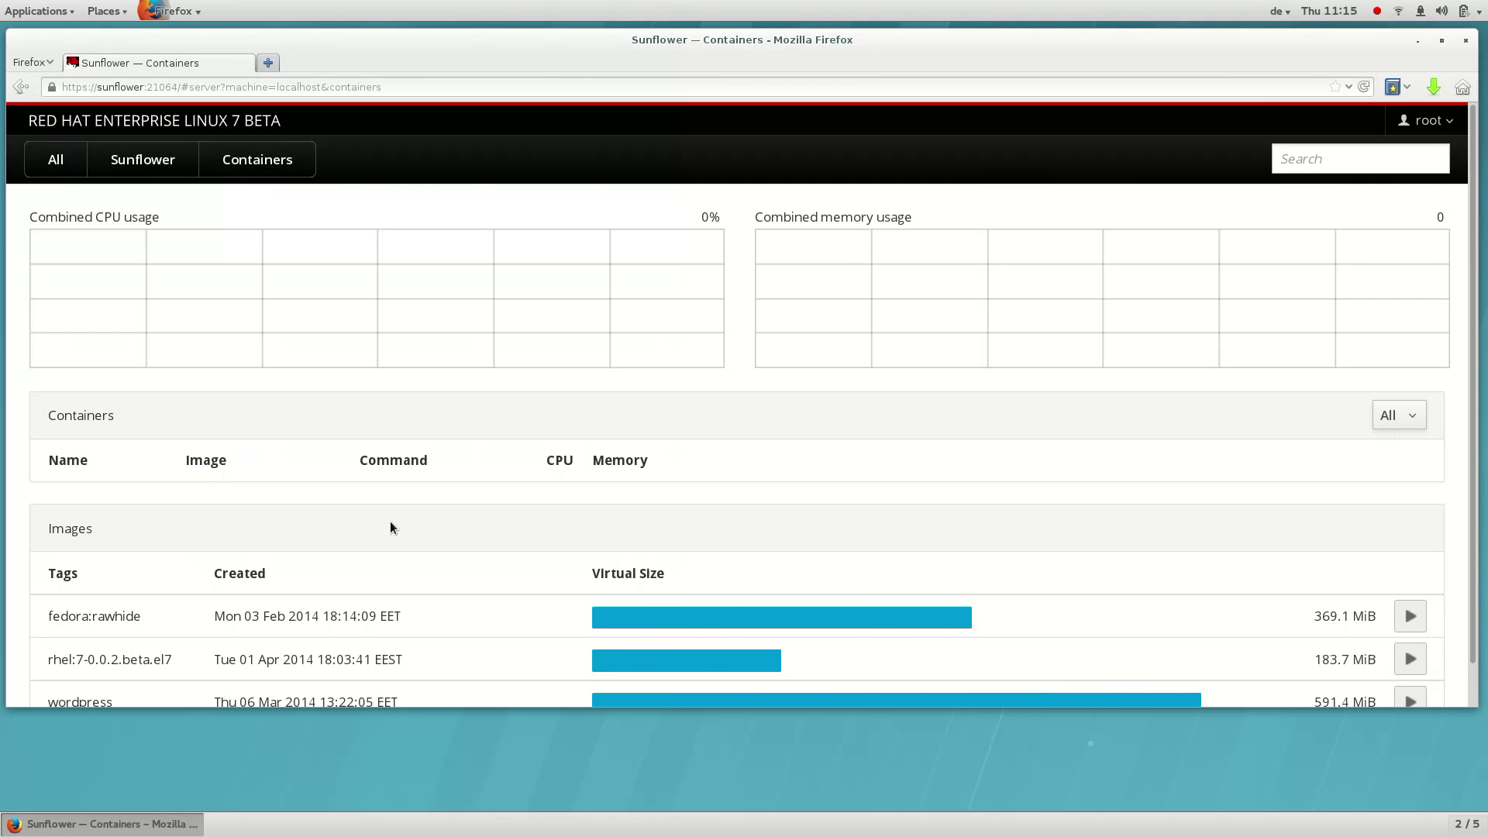
scroll(429, 521, "down", 1)
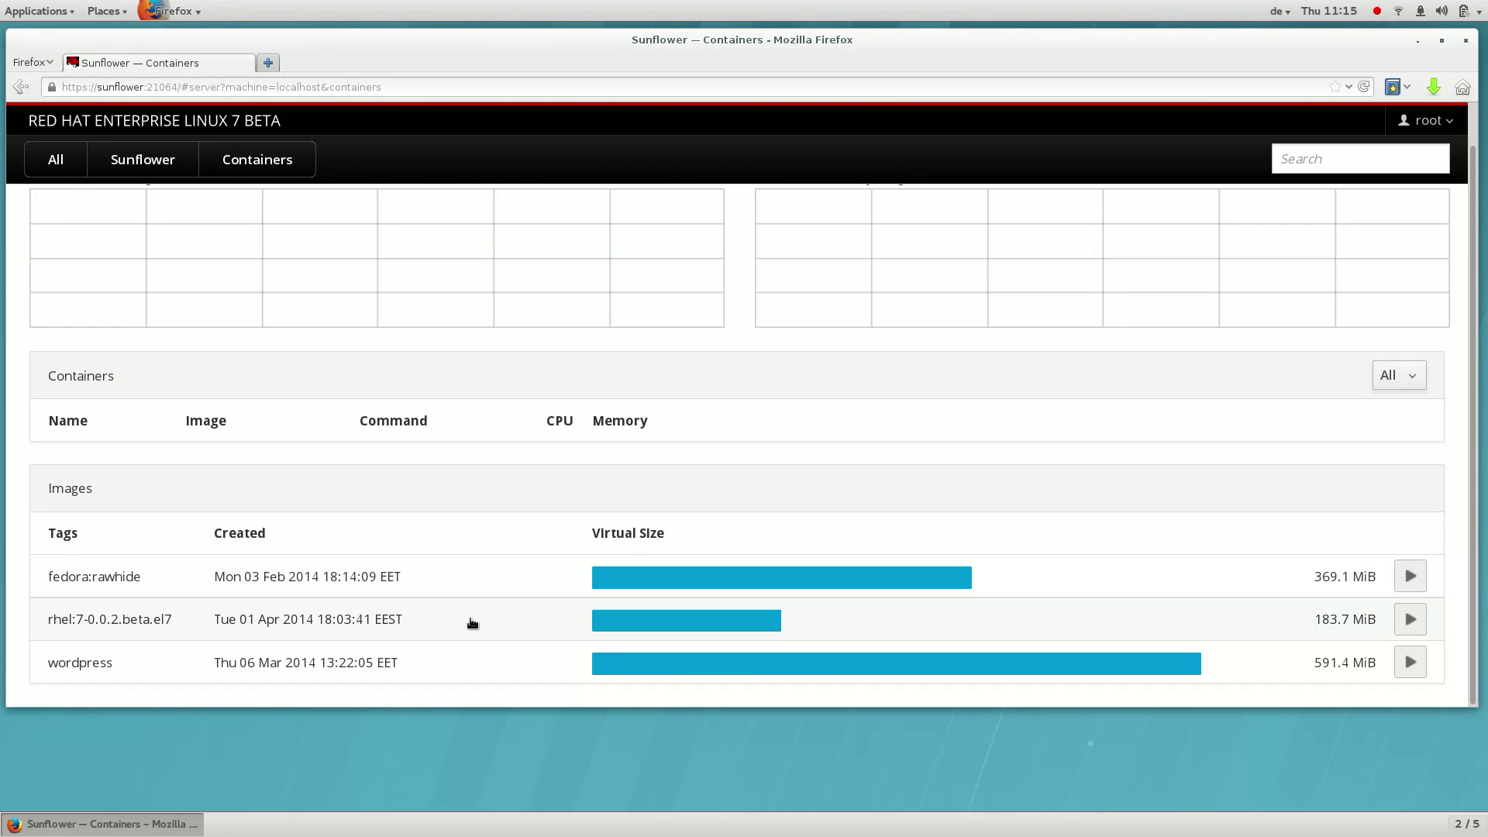
Open the wordpress image to see tag tutum/wordpress:latest, command /run.sh and its ports
left_click(476, 664)
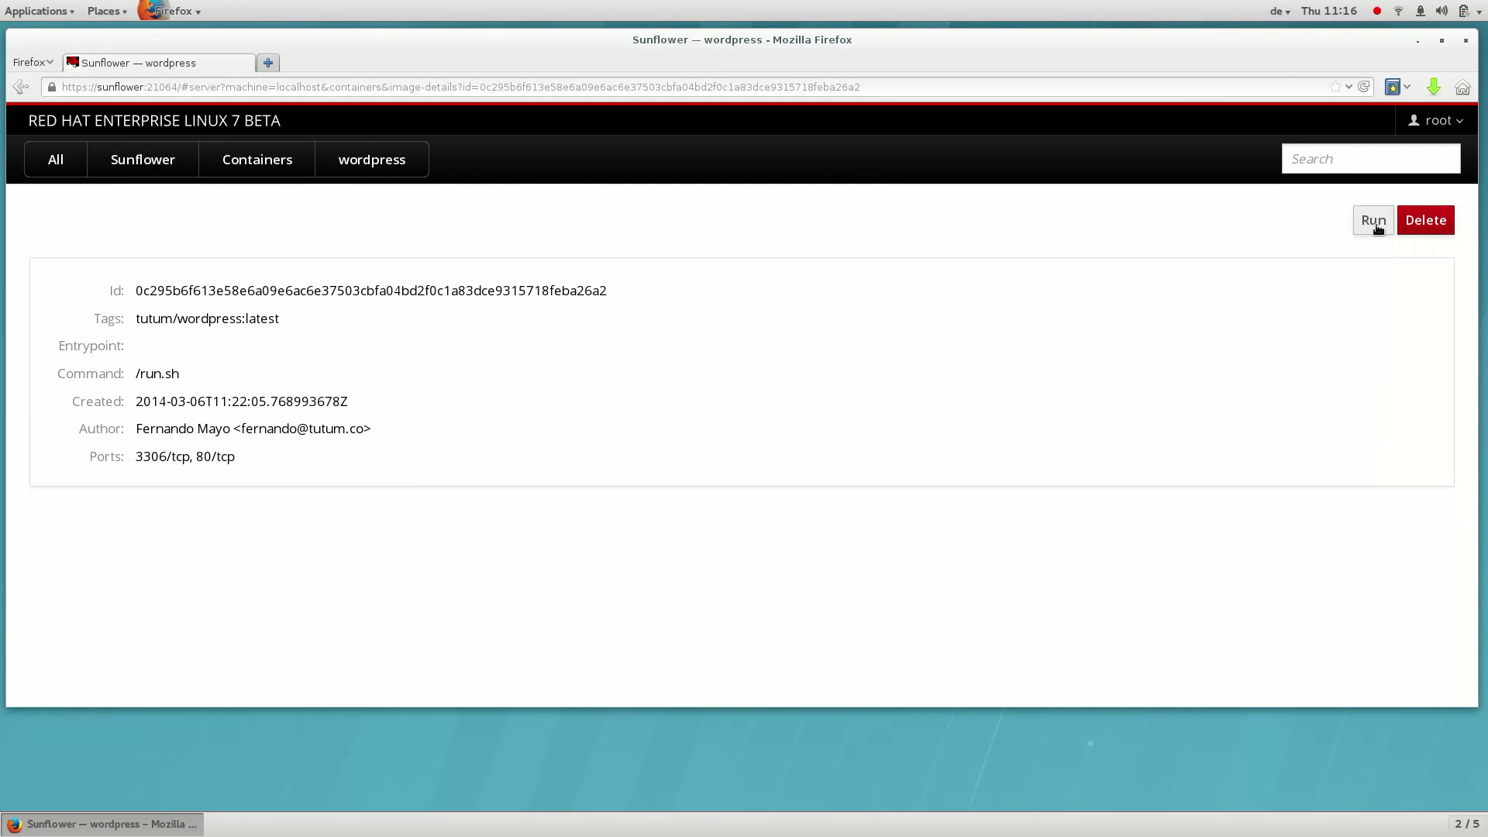
Set up the wordpress image run as container wordpress-1, binding port 80 to host port 8080
left_click(1374, 223)
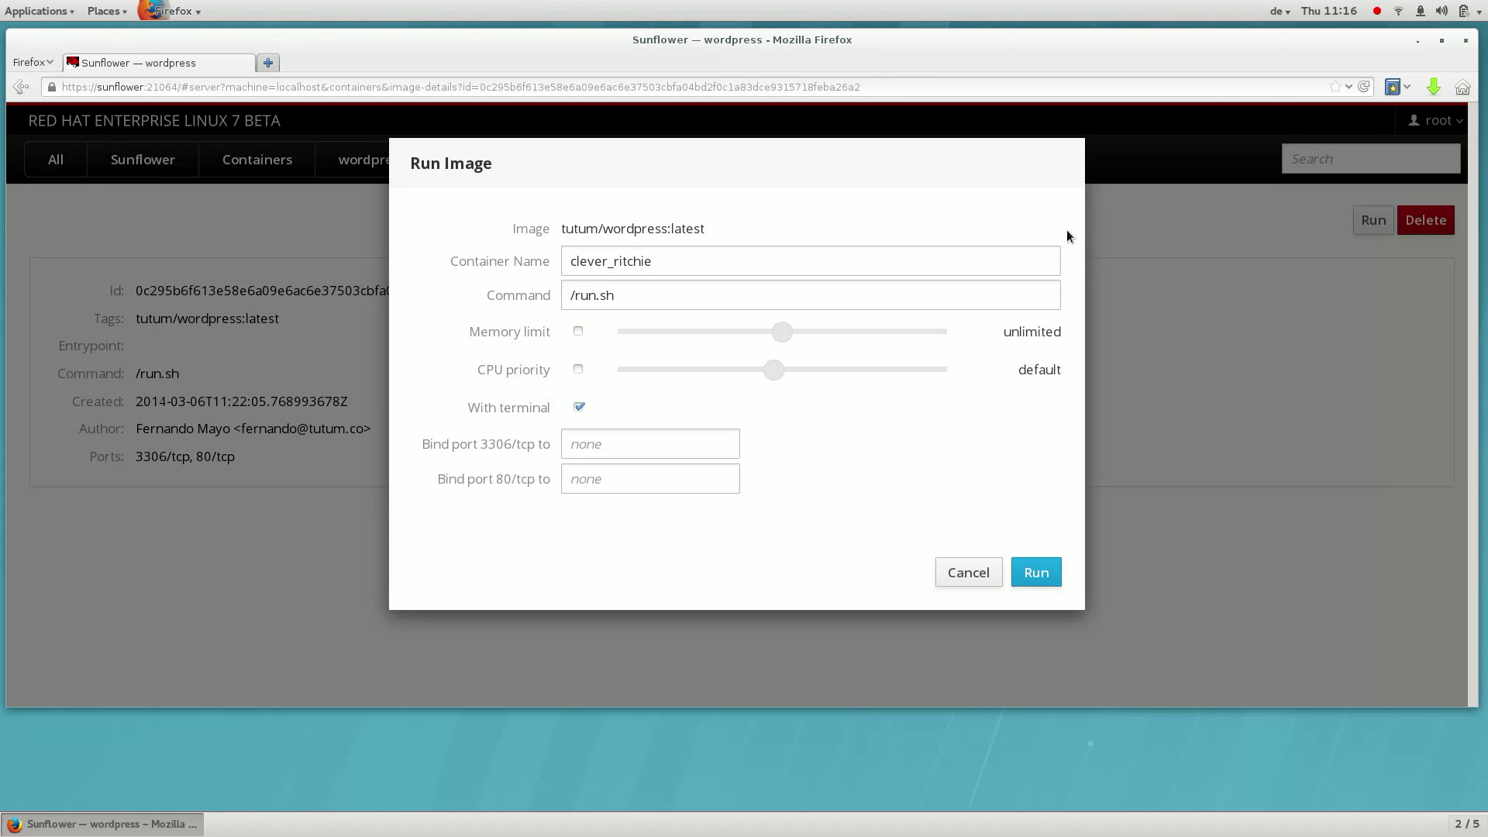
triple_click(732, 275)
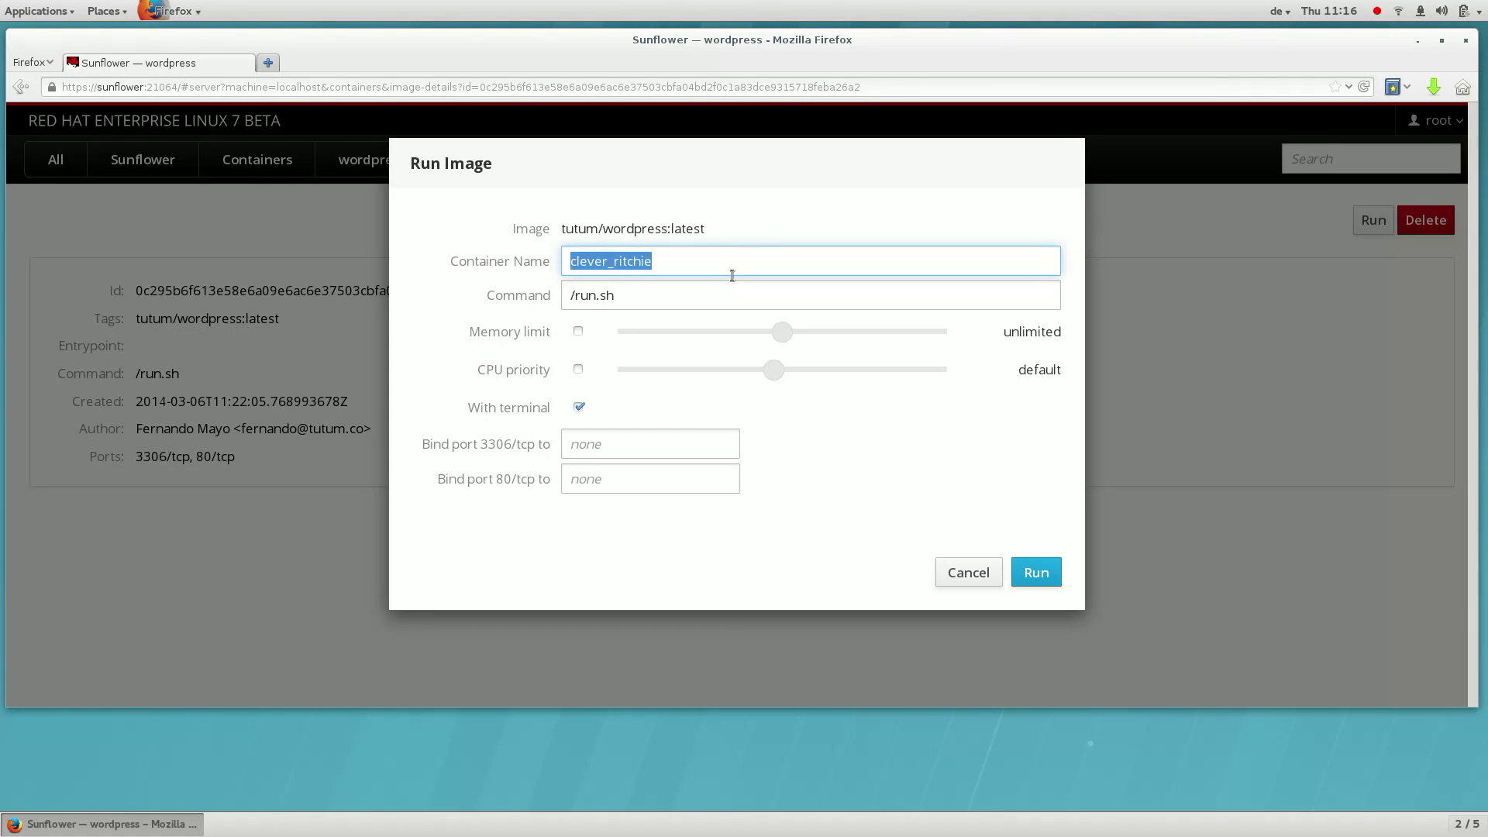
type("wordepress")
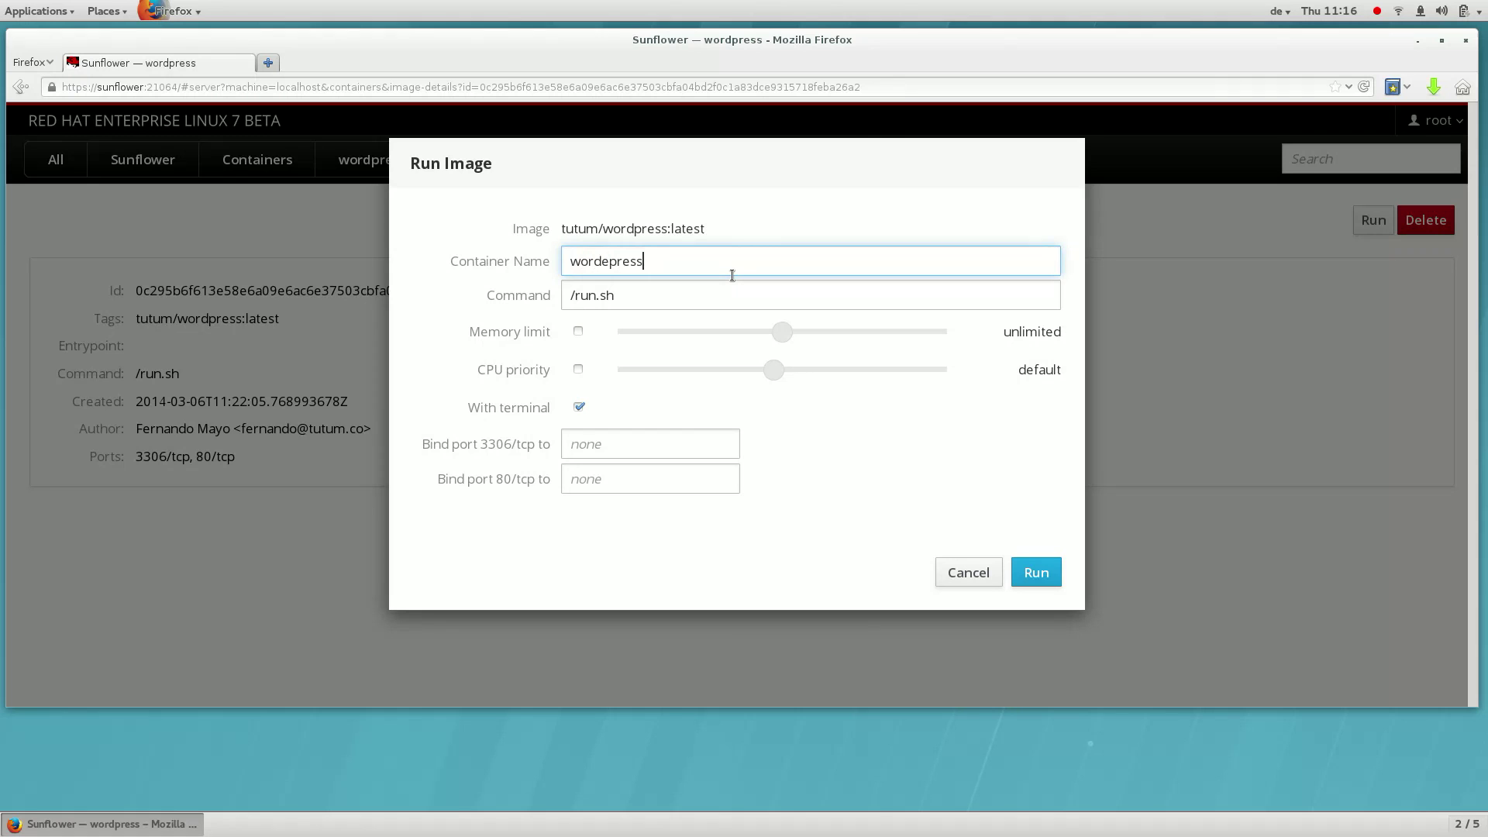
type("-1")
key("Left")
key("Left")
key("Left")
key("Left")
key("Left")
key("Left")
key("Left")
key("BackSpace")
left_click(672, 458)
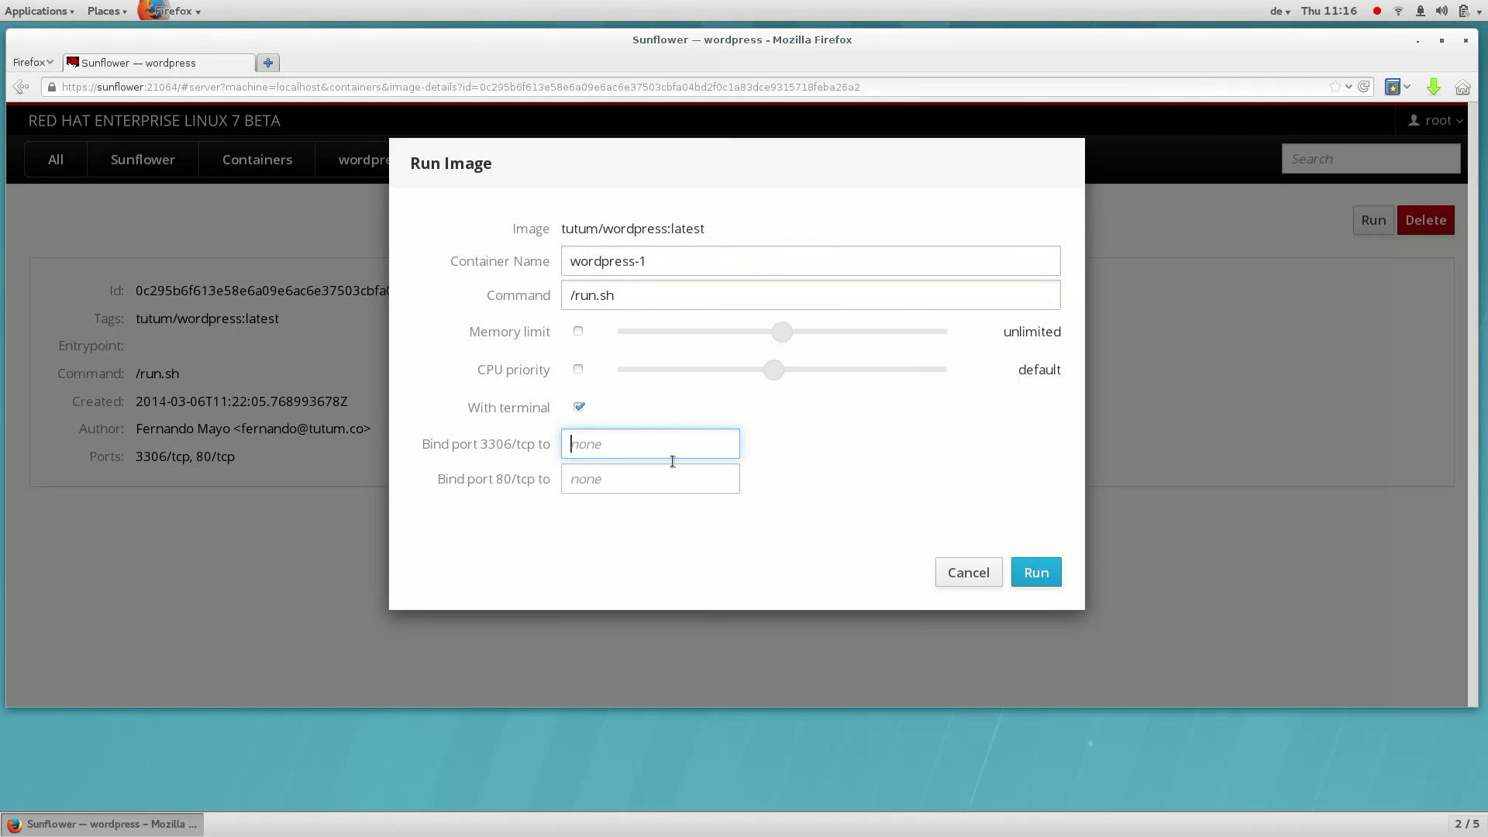
left_click(672, 490)
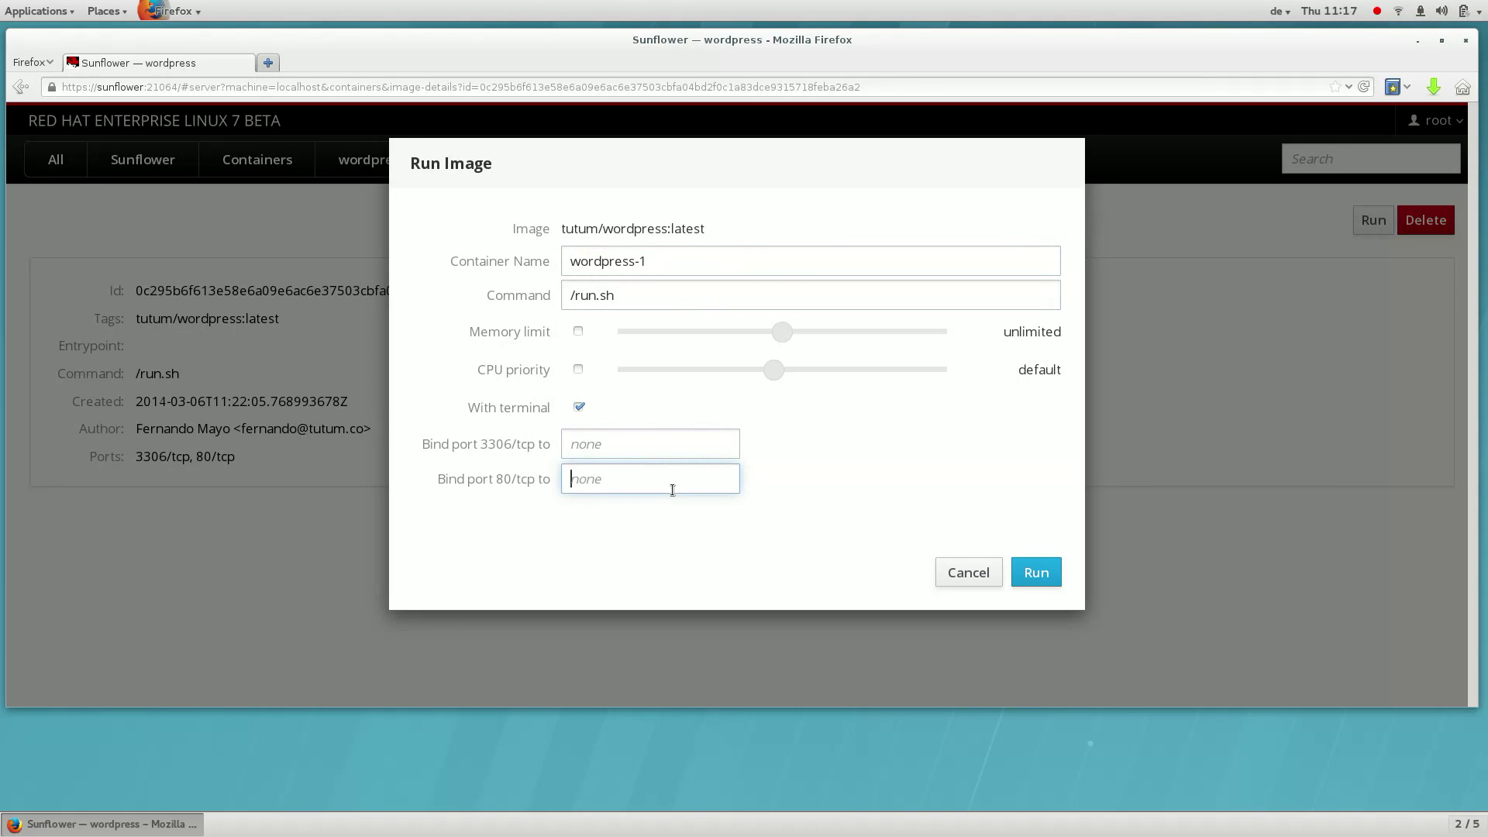
type("8080")
Run the wordpress-1 container and view its details showing 8080→80 and running logs
left_click(1043, 574)
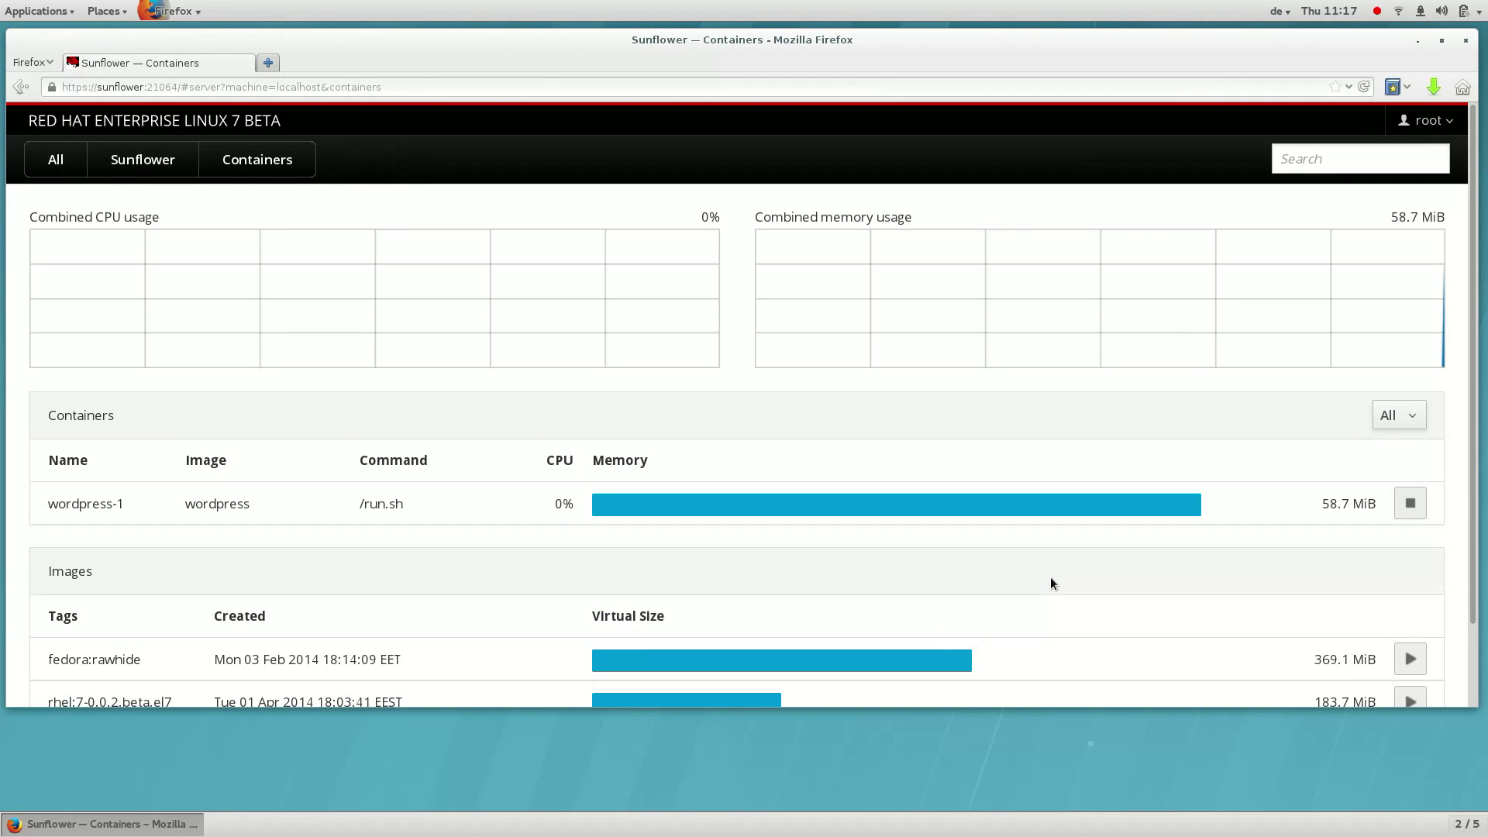
left_click(1056, 517)
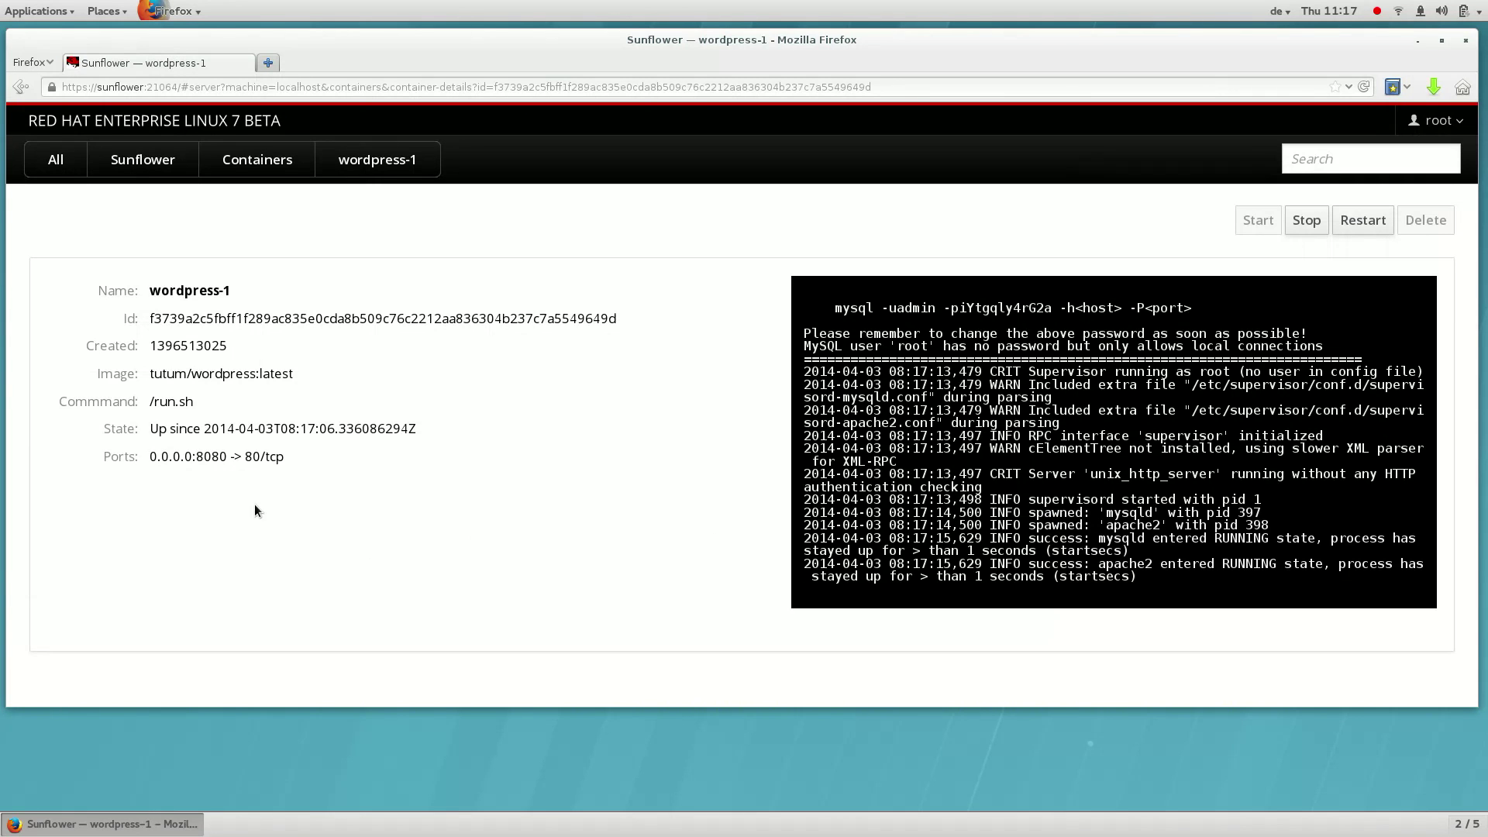
Load sunflower:8080 in a new tab to check the WordPress install page, then return to wordpress-1
left_click(270, 62)
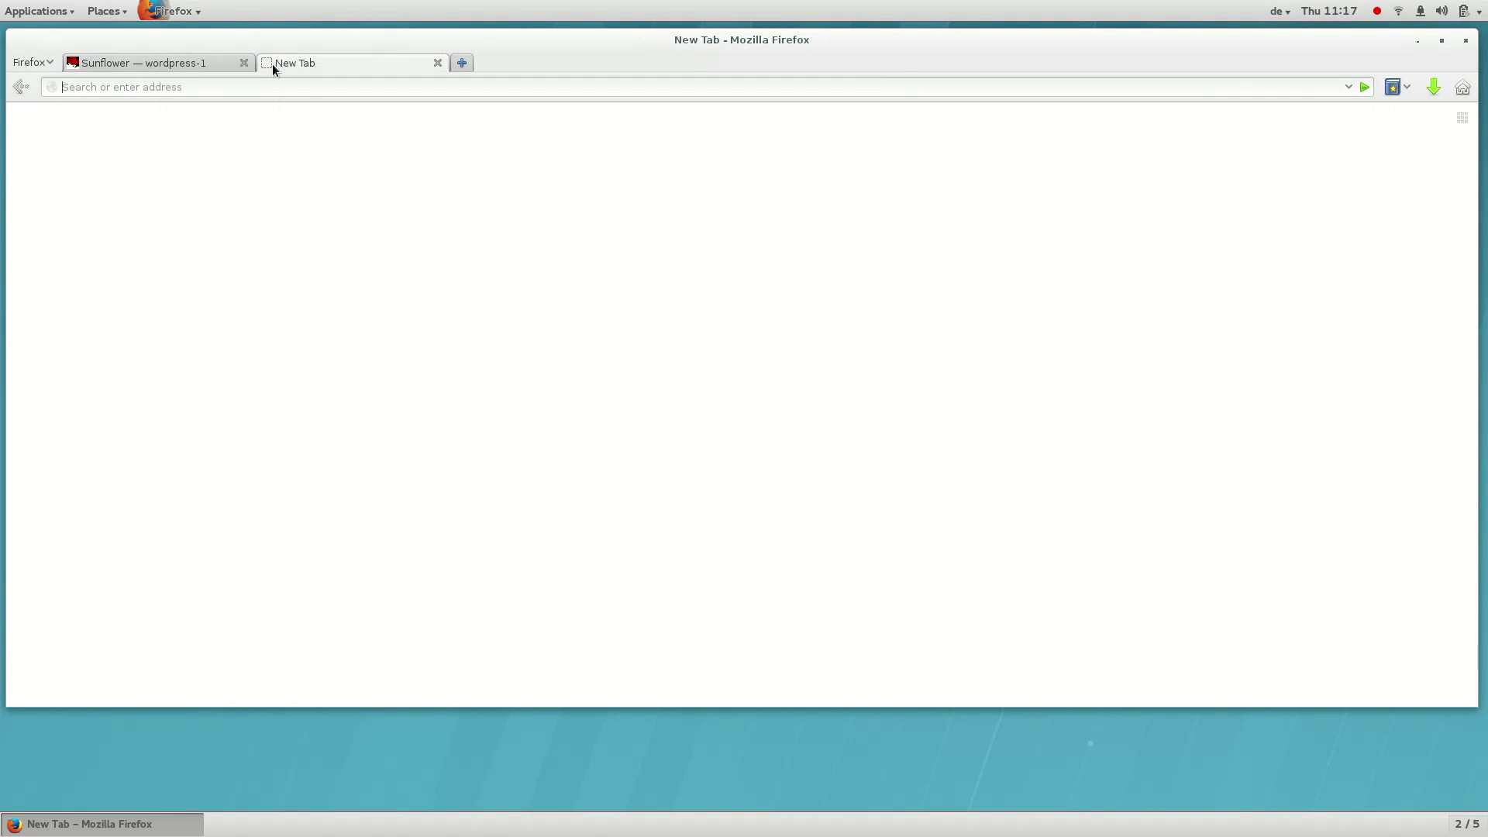
type("sunflower:8")
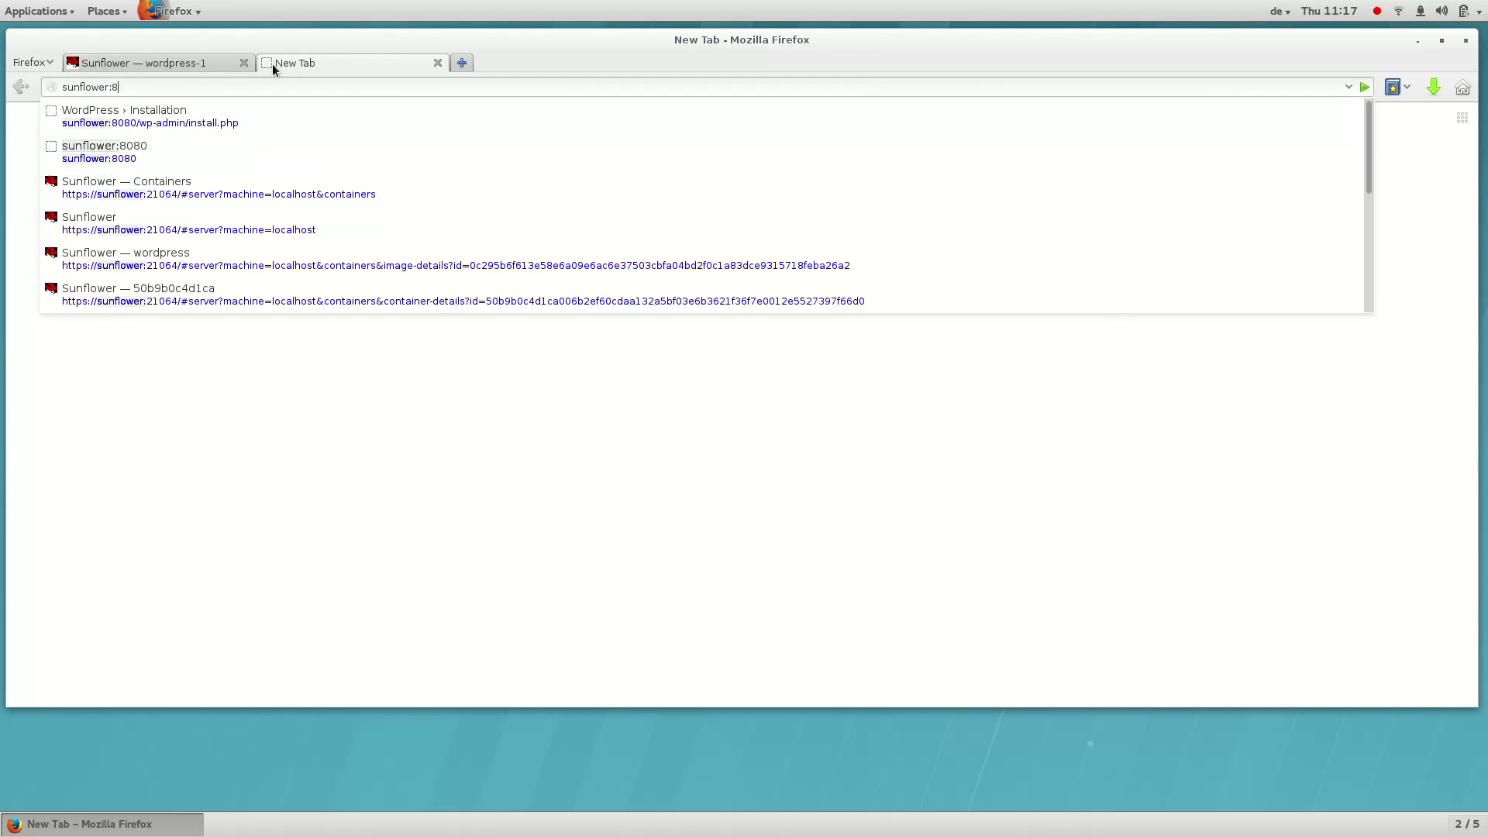
type("080")
key("Return")
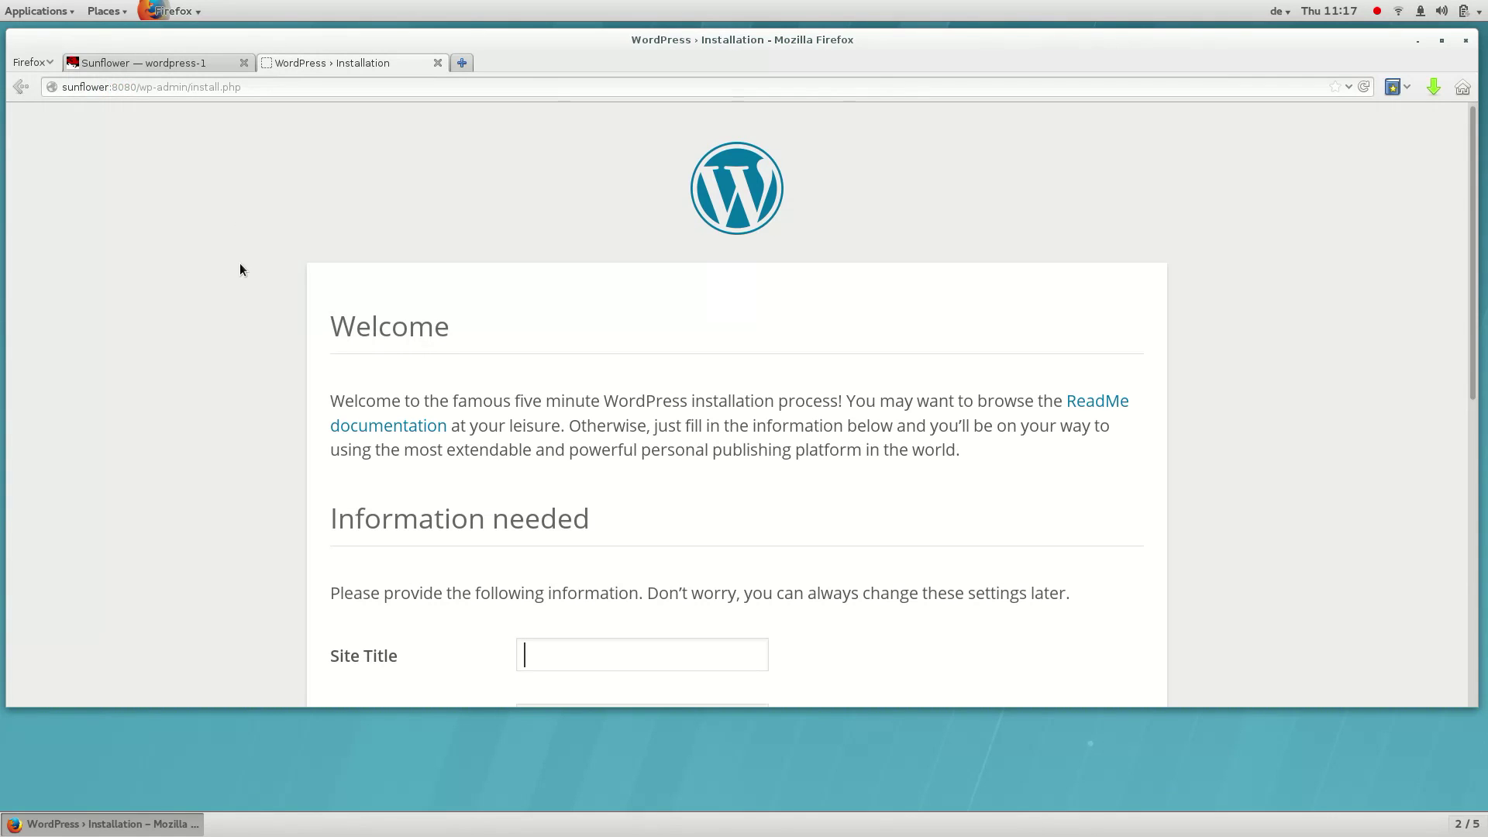
scroll(240, 264, "down", 12)
scroll(240, 264, "up", 12)
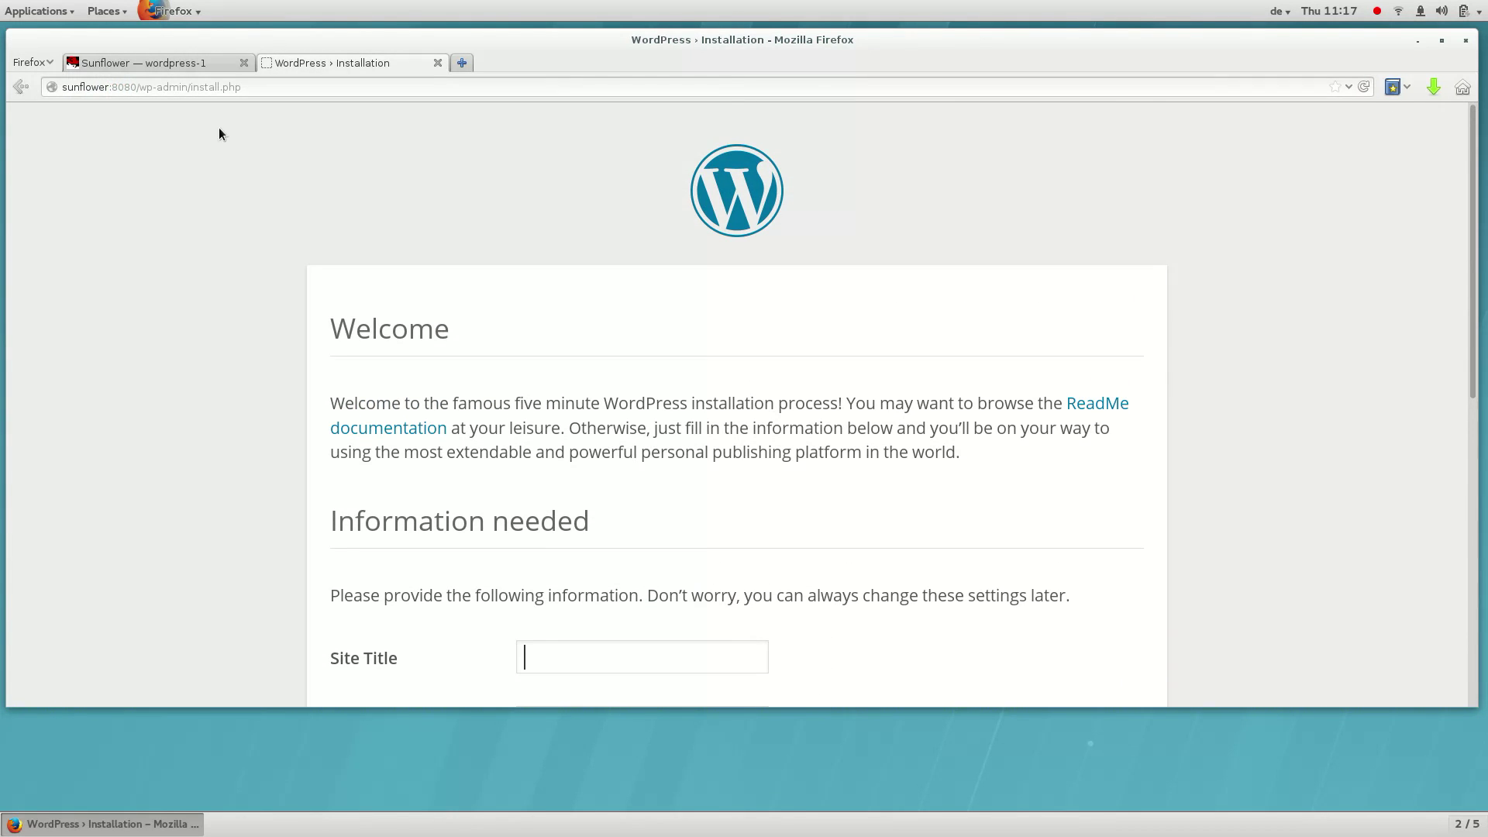
left_click(202, 71)
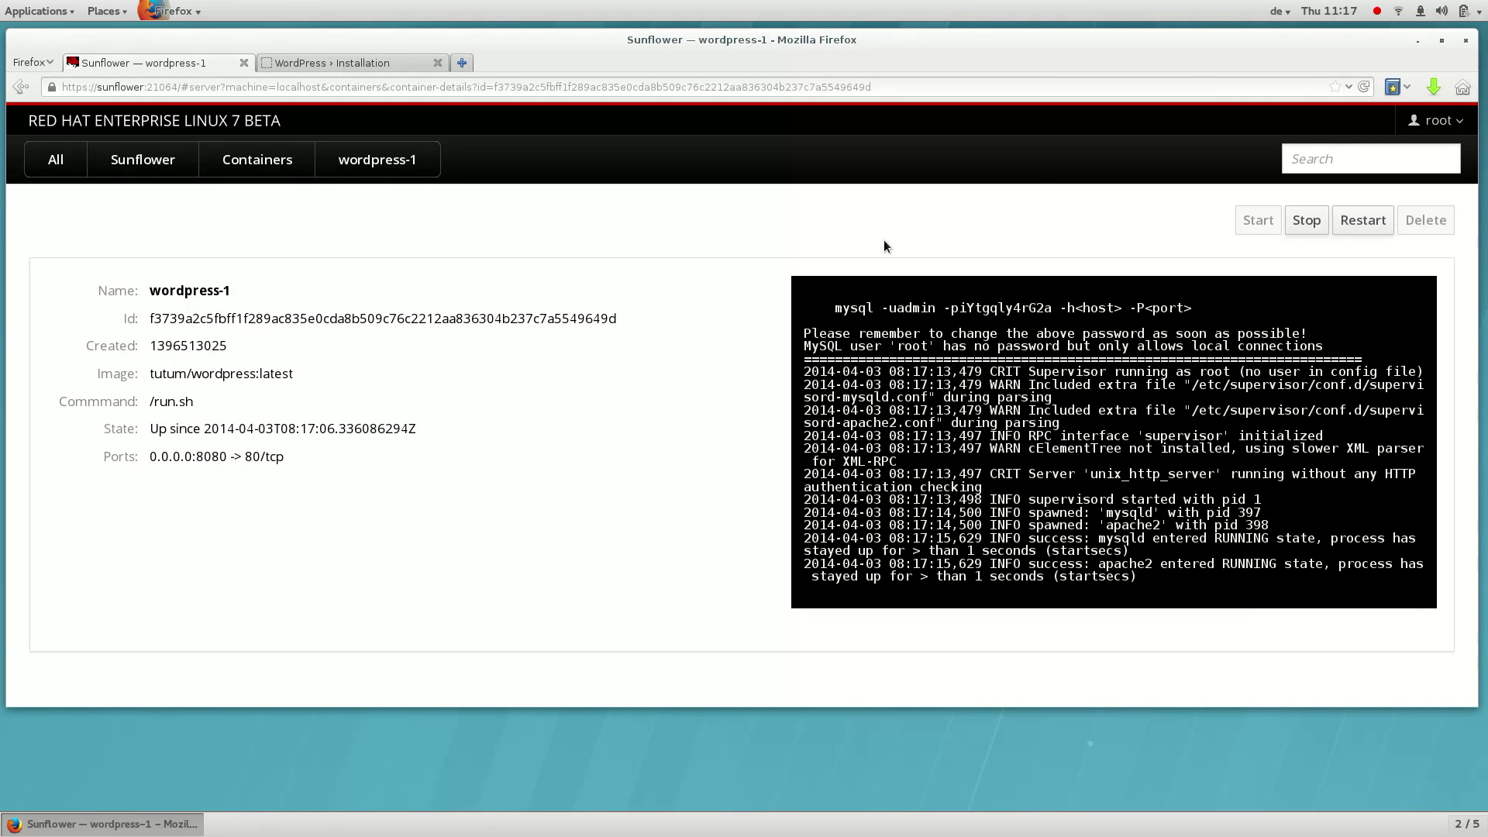
Stop the wordpress-1 container, then delete it
left_click(1314, 231)
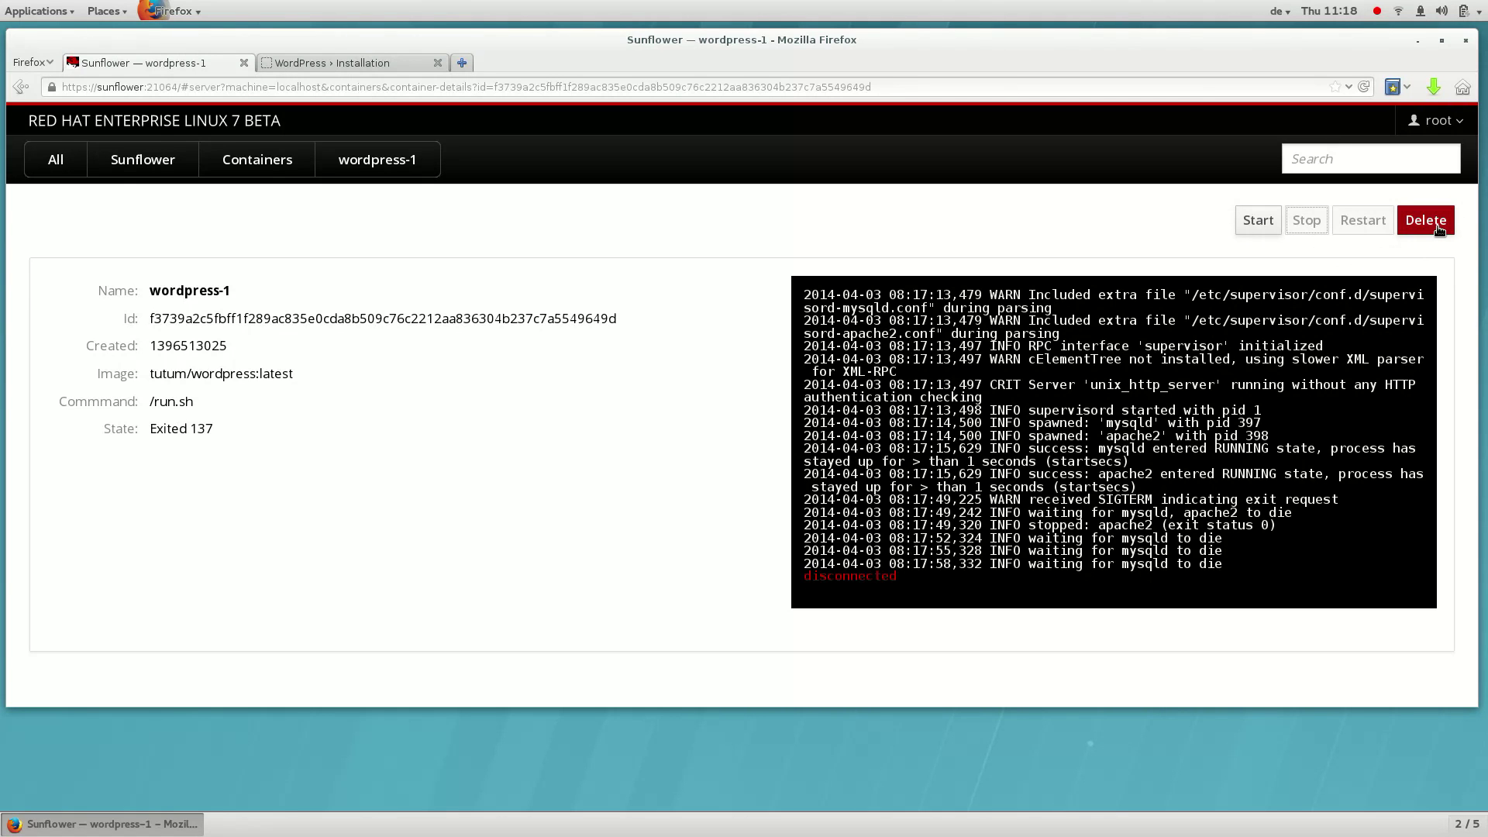
left_click(1426, 220)
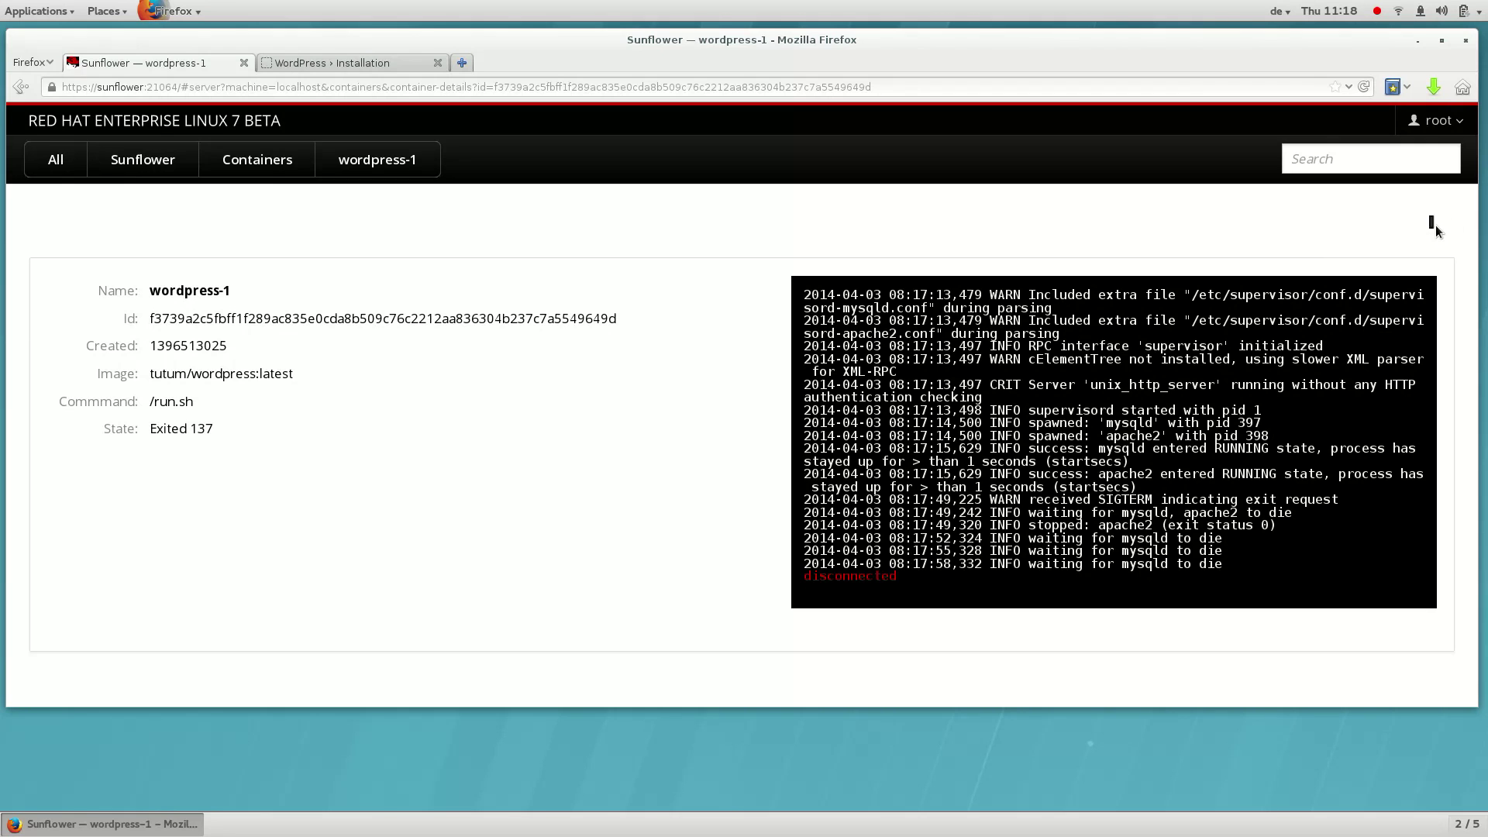